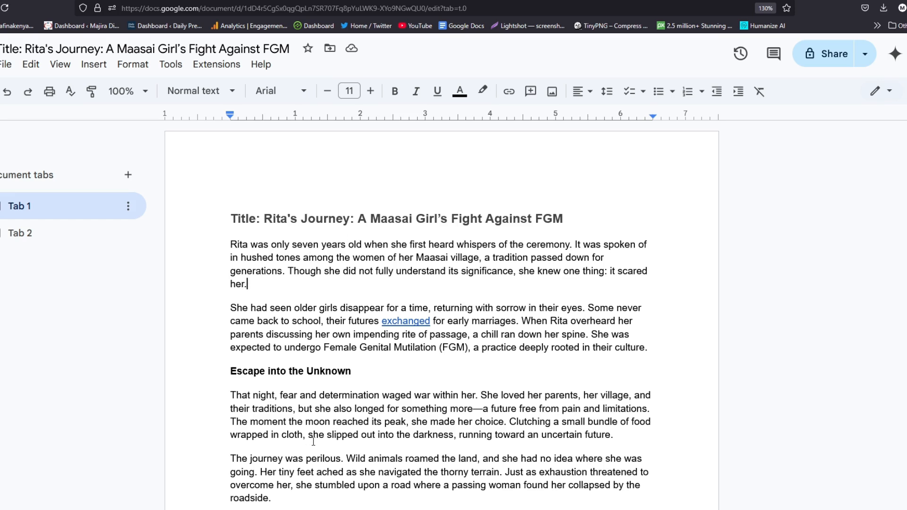
Preview the School Girl.png picture, return to the document and add an empty line between the title and the first paragraph
click(357, 509)
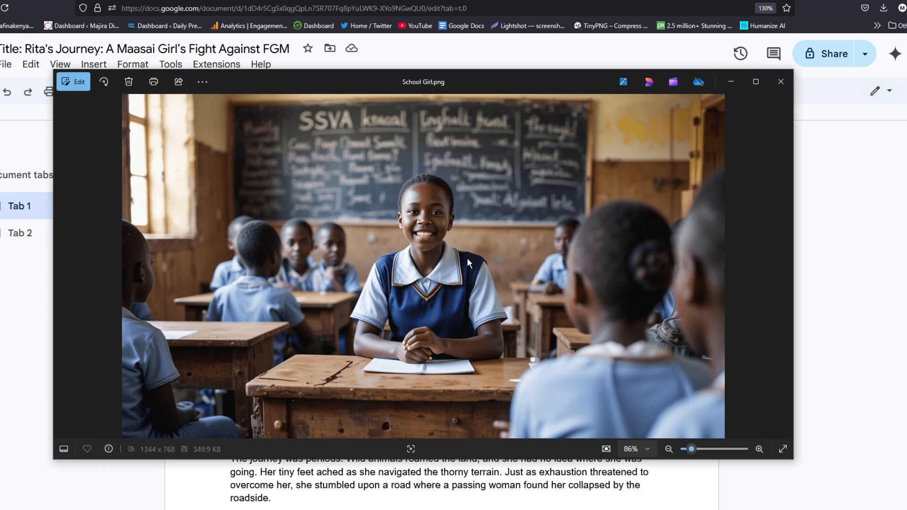
click(441, 509)
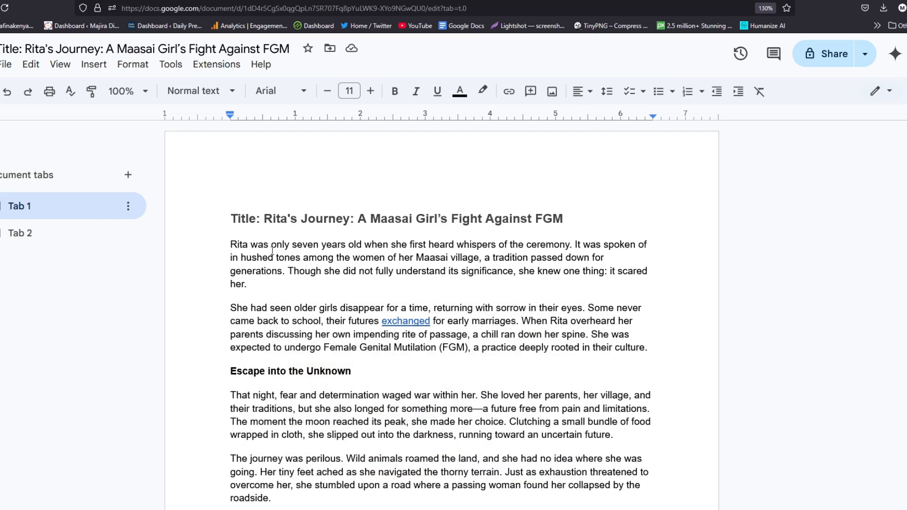
click(230, 244)
key(Return)
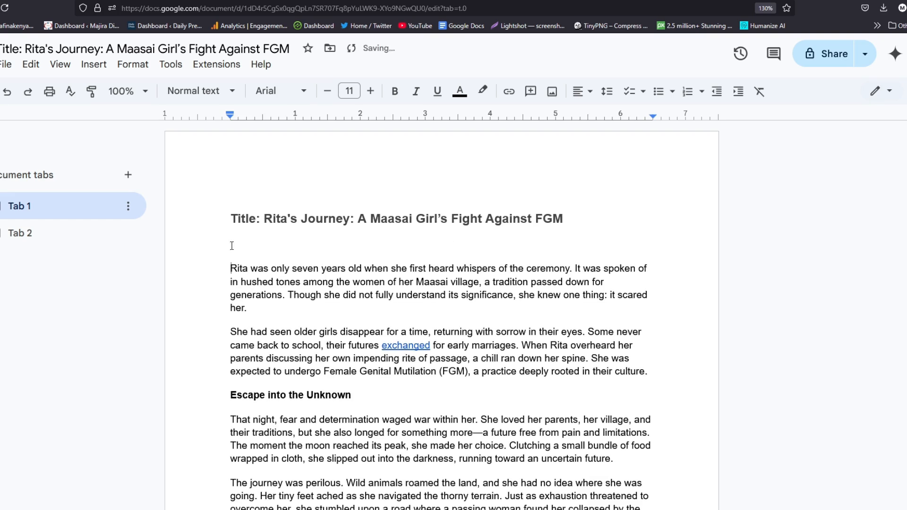
click(232, 245)
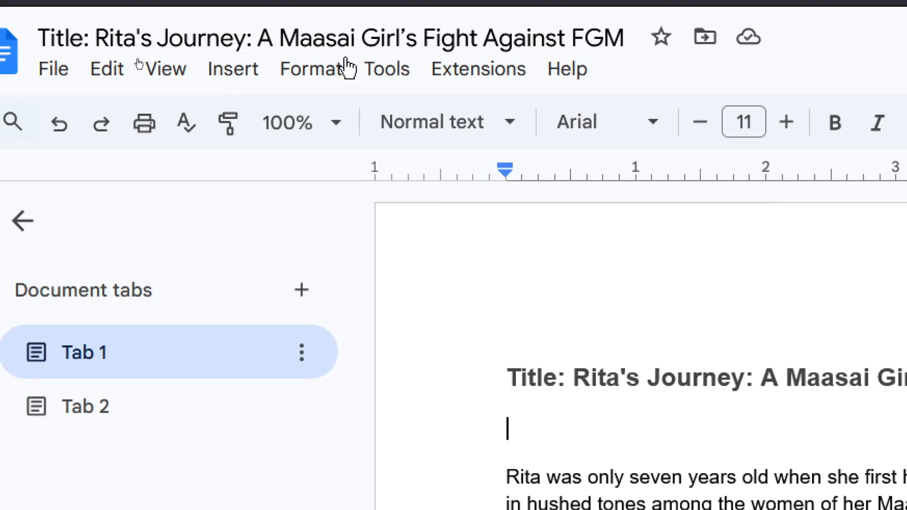
Insert the School Girl image from the computer on the empty line below the title
click(240, 74)
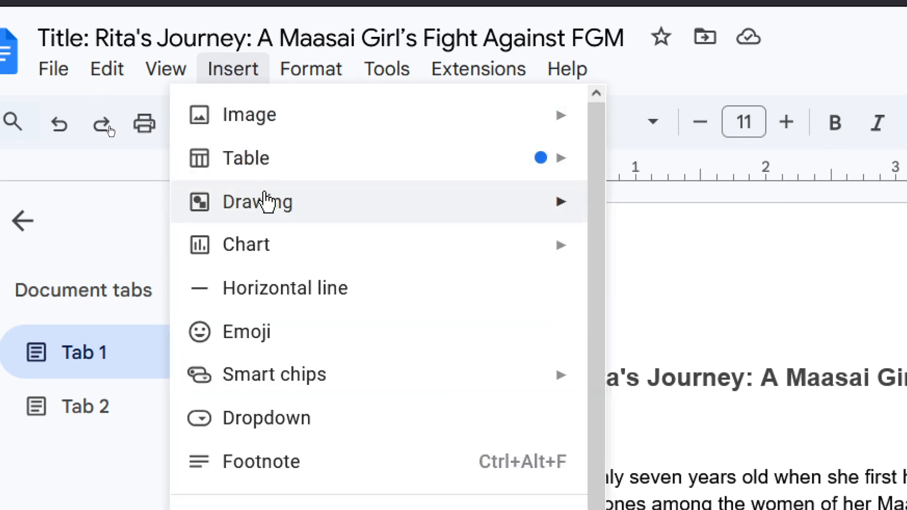
mouse_move(275, 245)
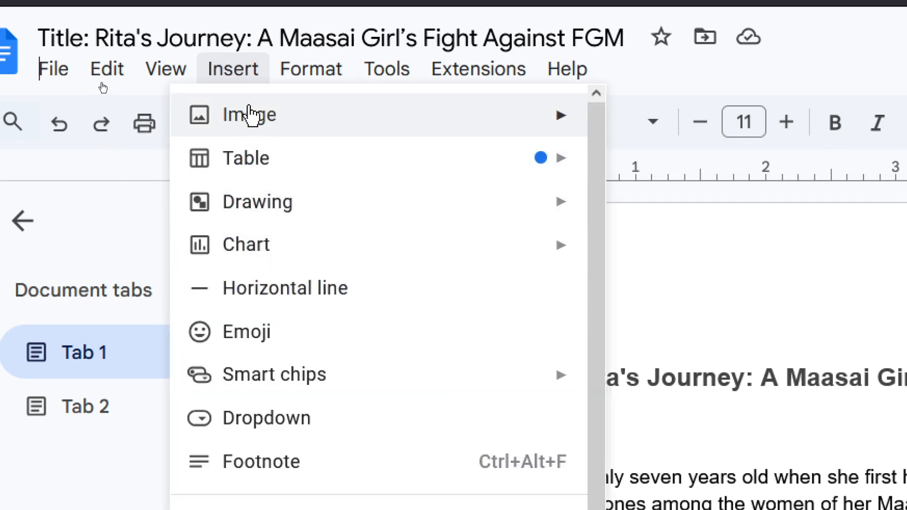
mouse_move(251, 114)
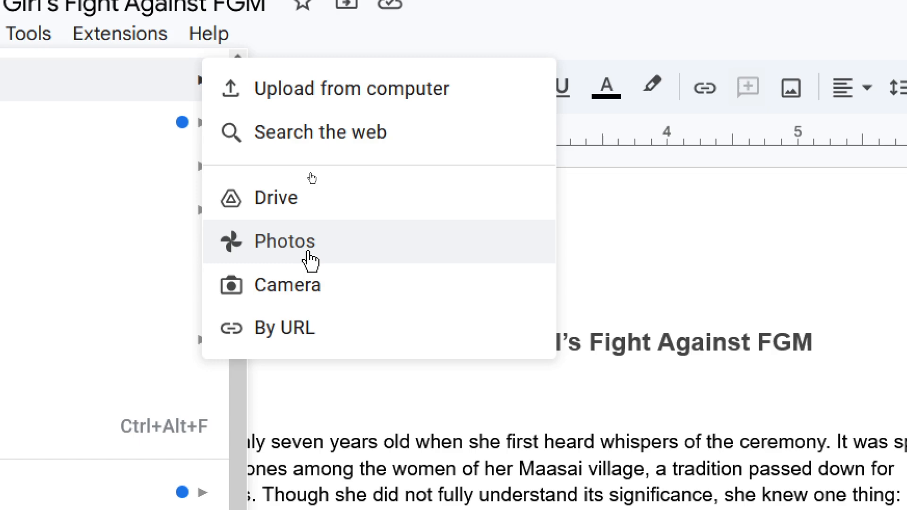
click(352, 90)
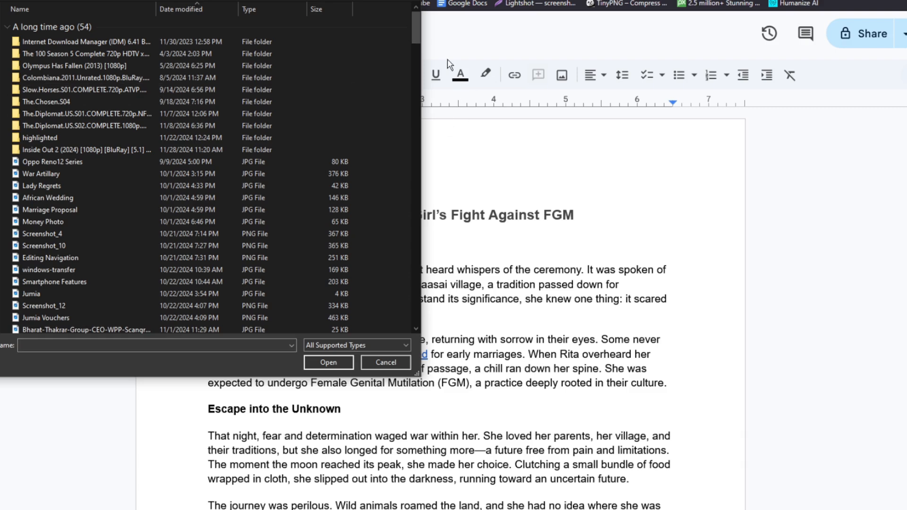
drag(417, 35, 415, 310)
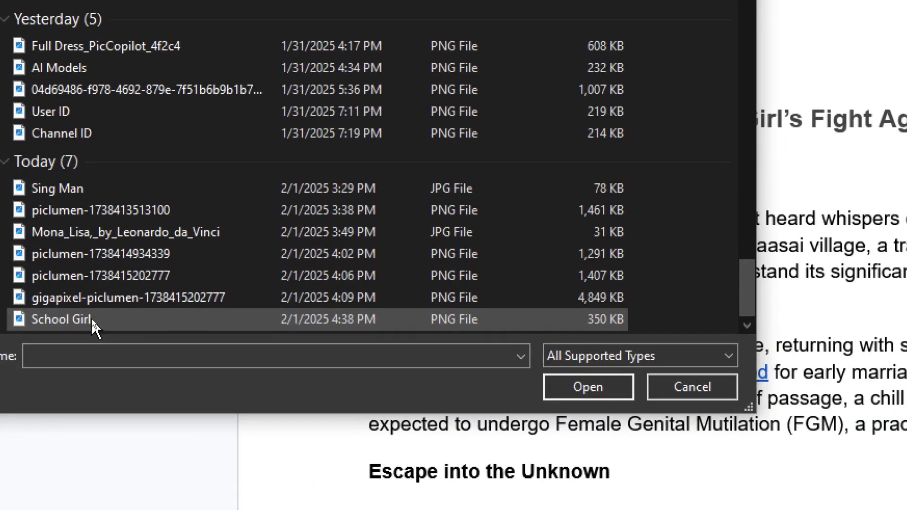
click(54, 325)
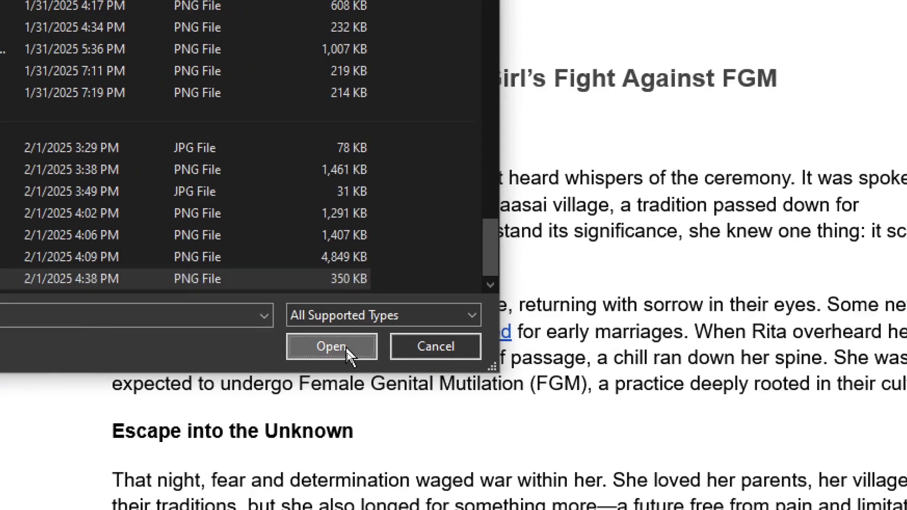
click(342, 353)
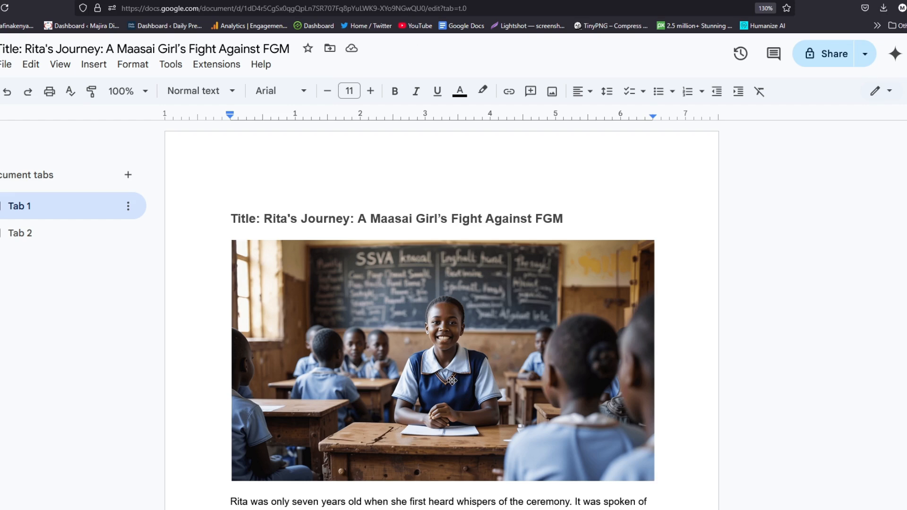
Narrow the classroom image to about 5 inches wide while keeping its height
scroll(459, 361, down, 2)
scroll(460, 361, up, 1)
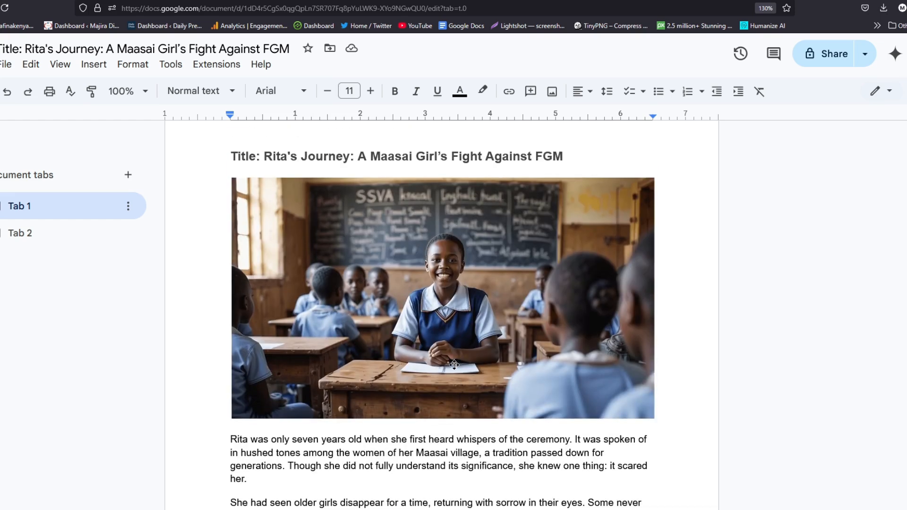
click(406, 302)
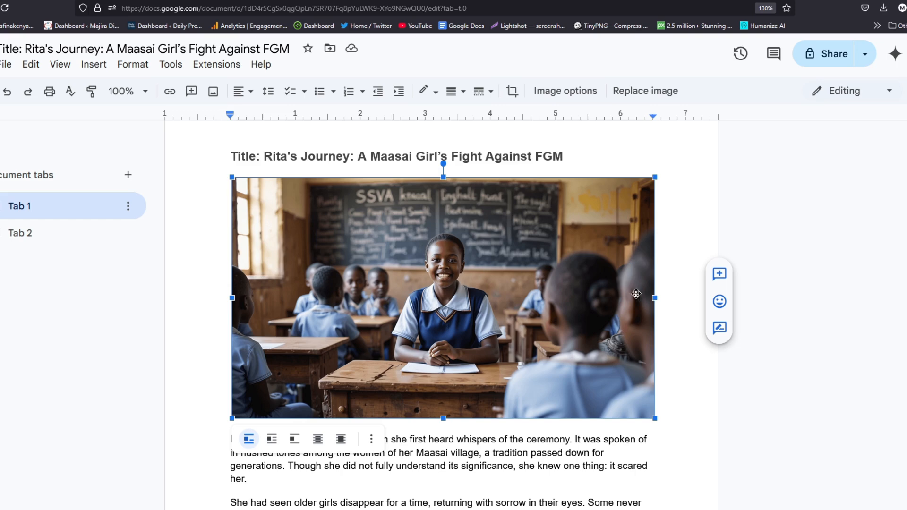
drag(656, 299, 545, 300)
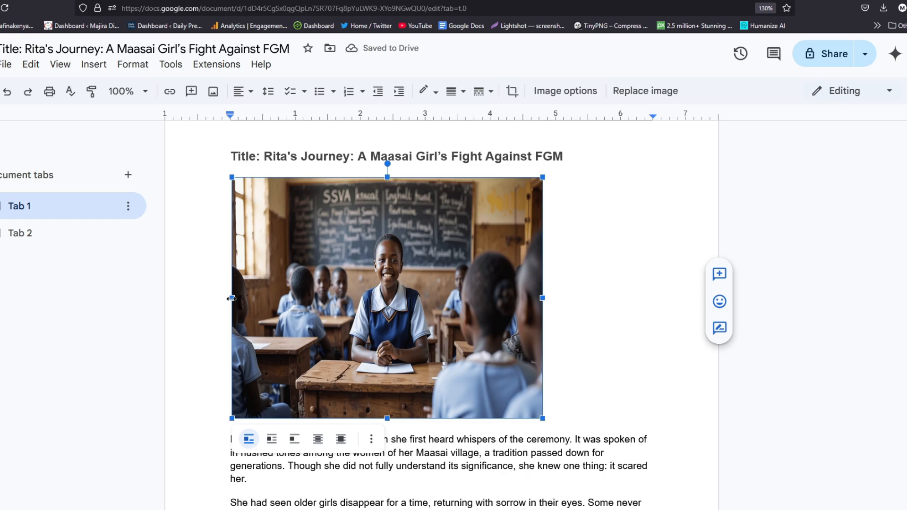
drag(232, 299, 269, 299)
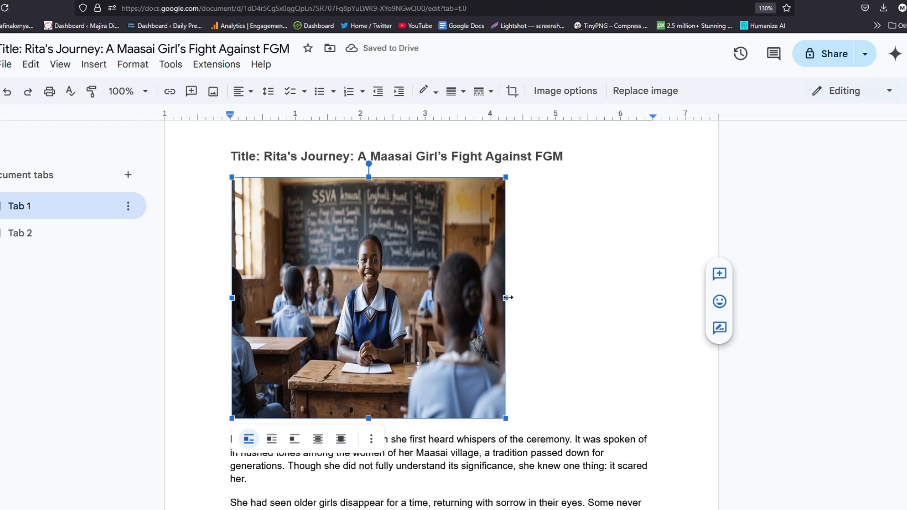
drag(506, 298, 555, 297)
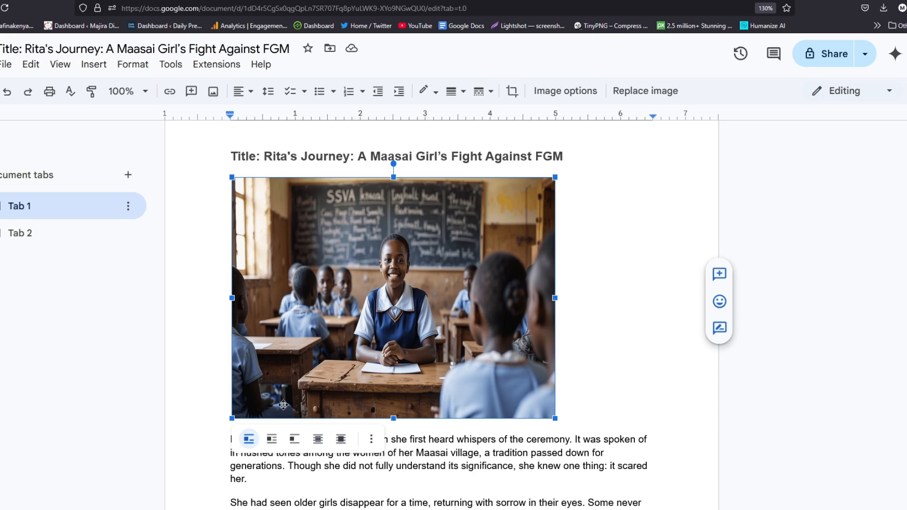
Try wrapping the text around the image and set it back in line with the text
click(272, 443)
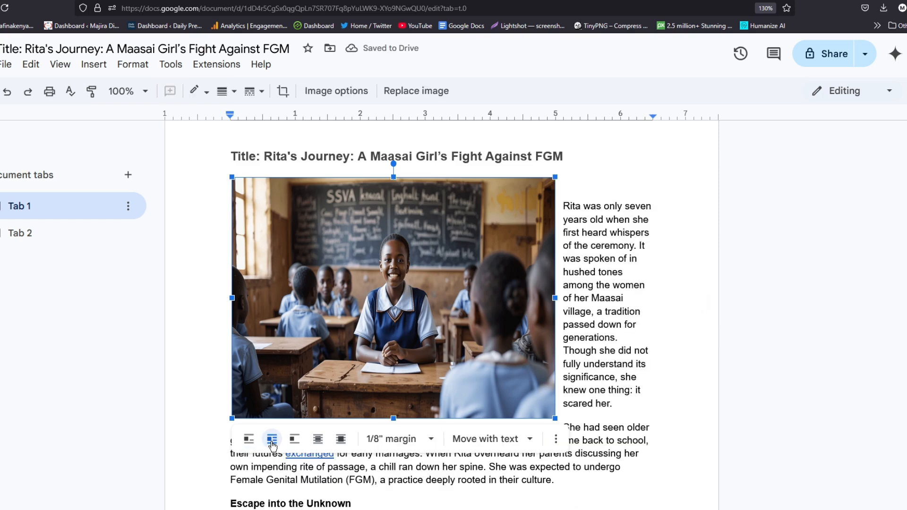
click(253, 444)
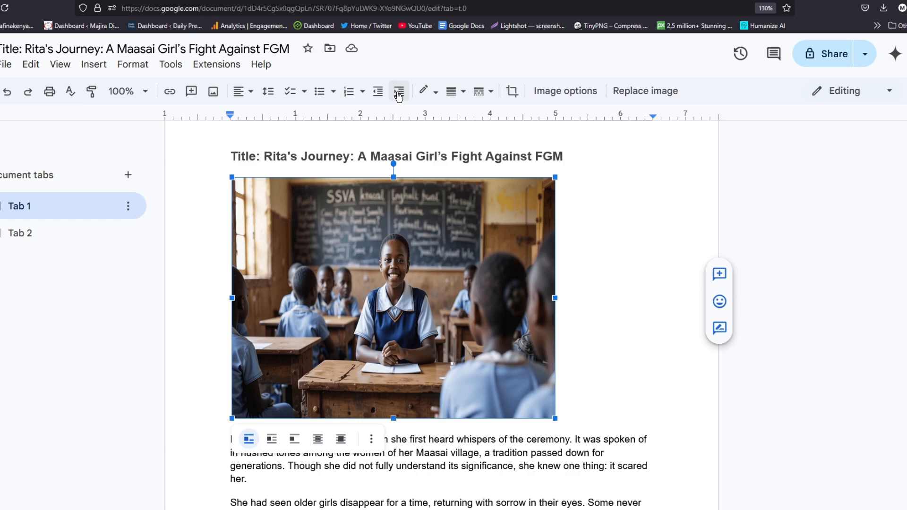
Increase the image's indent by three levels and decrease it back to the page margin
click(399, 93)
click(398, 93)
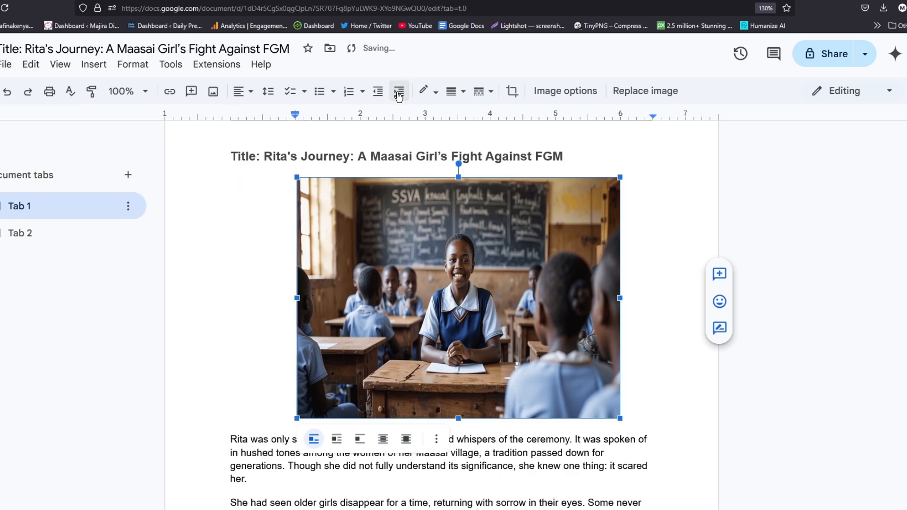
click(398, 93)
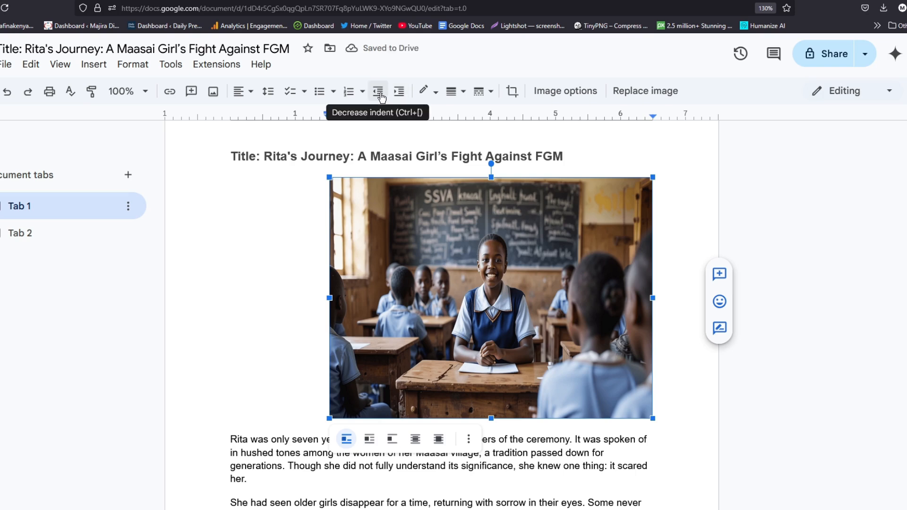
click(382, 98)
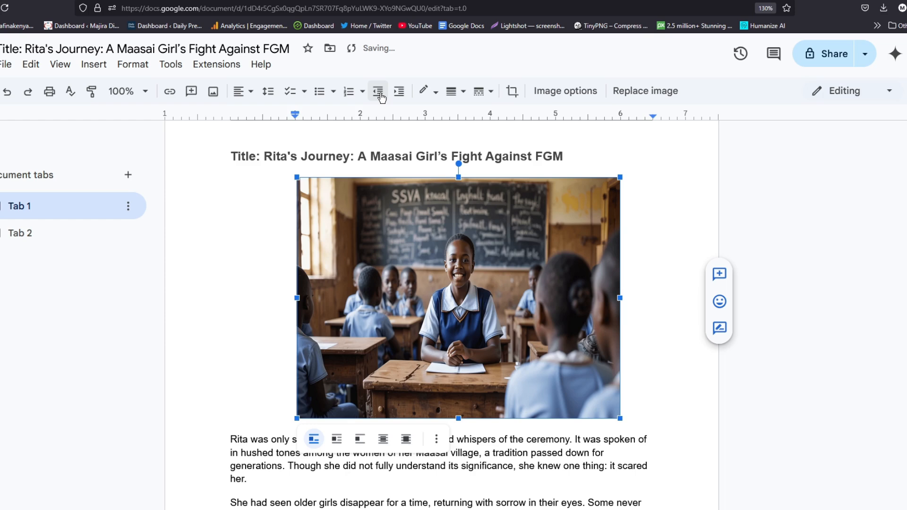
click(382, 97)
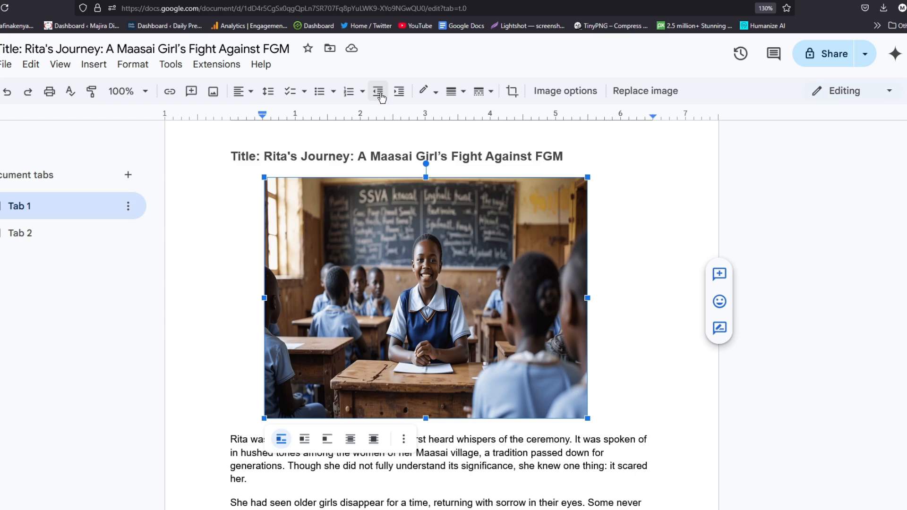
click(382, 97)
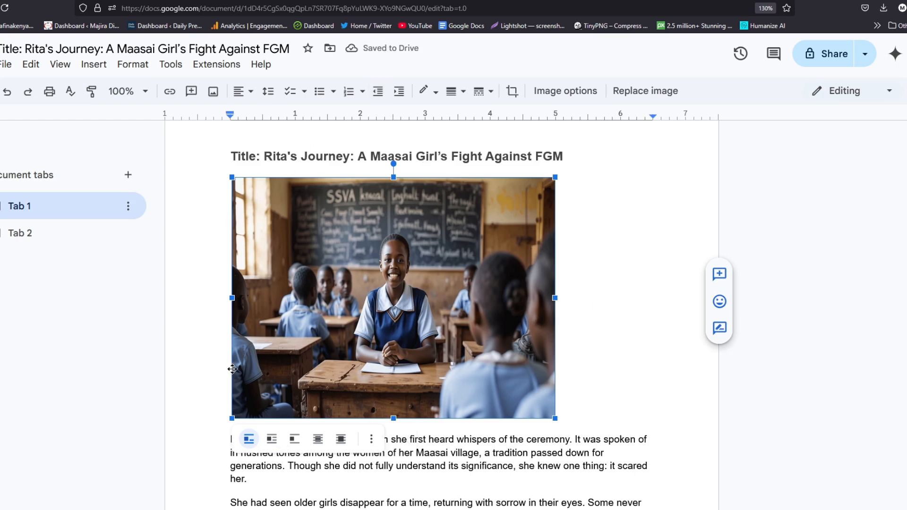
Deselect the image and review its placement under the title along with the text on the following page
scroll(246, 428, down, 4)
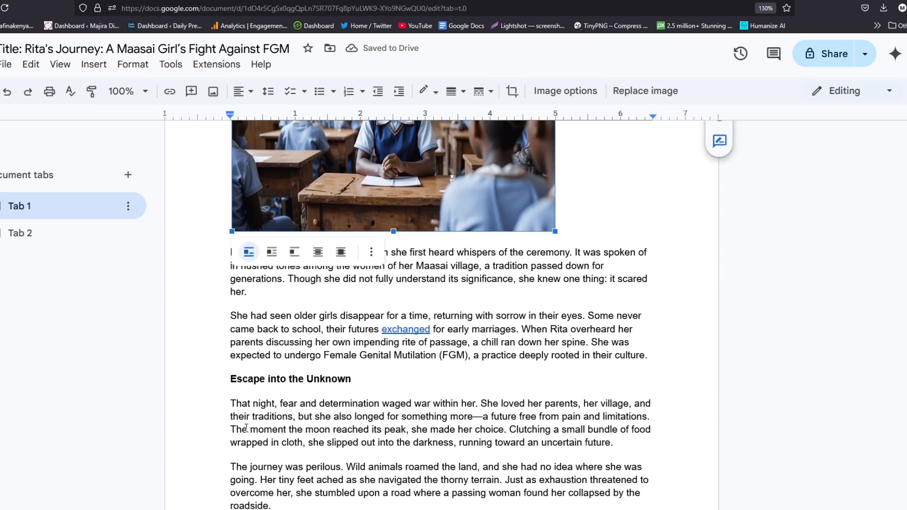
click(265, 356)
scroll(609, 254, up, 1)
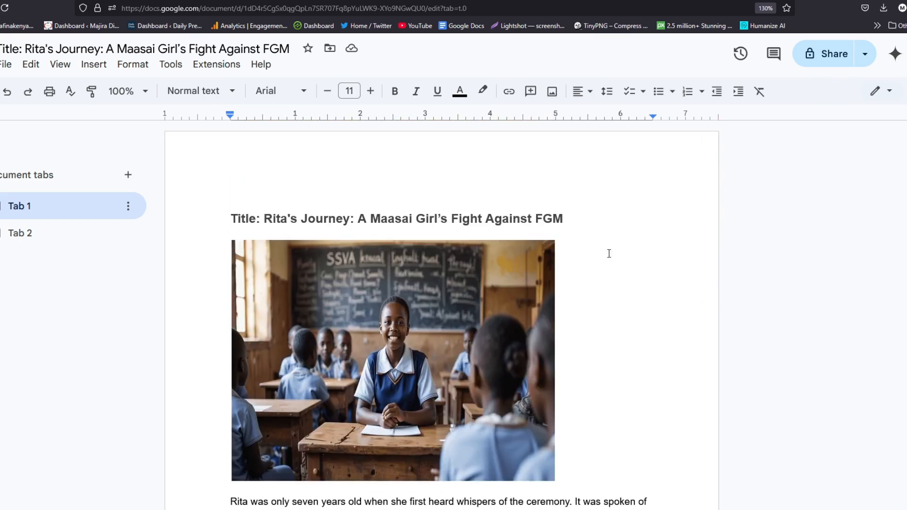
scroll(624, 262, down, 1)
scroll(646, 273, up, 1)
scroll(646, 272, down, 1)
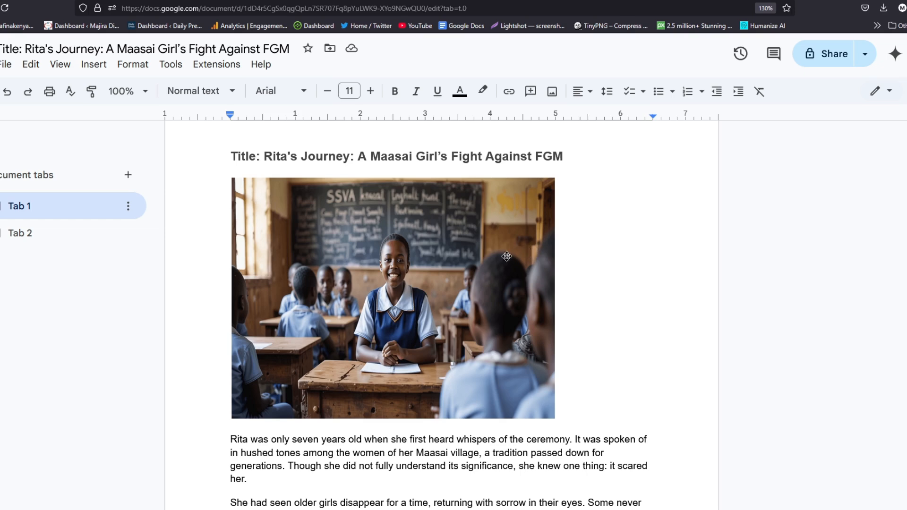
scroll(508, 256, down, 10)
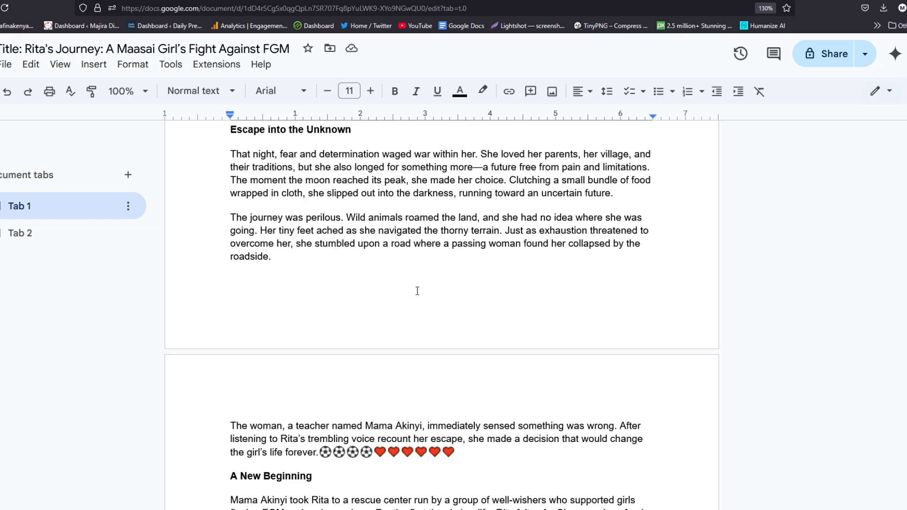
scroll(418, 291, down, 5)
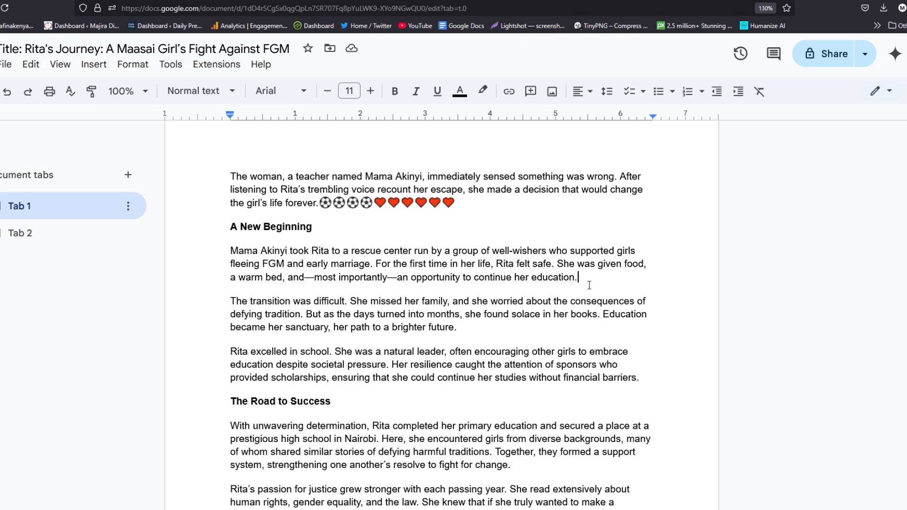
scroll(589, 285, up, 10)
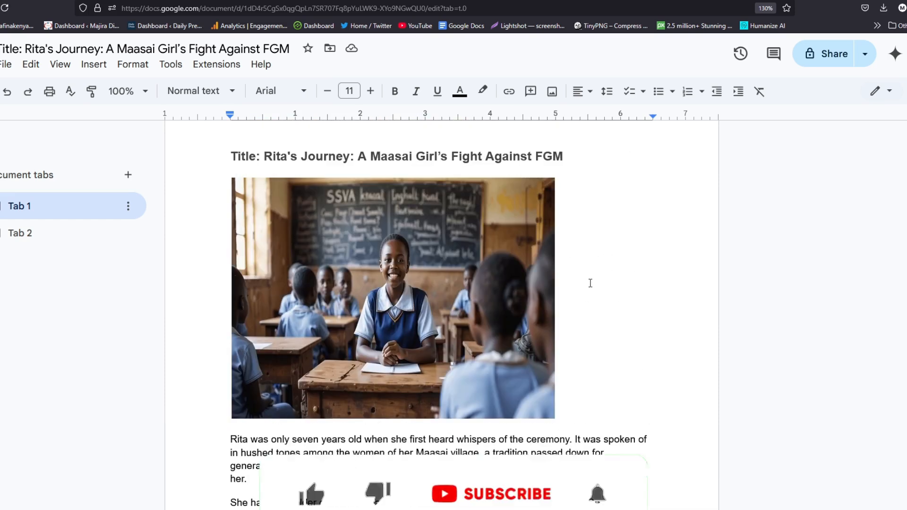
click(662, 294)
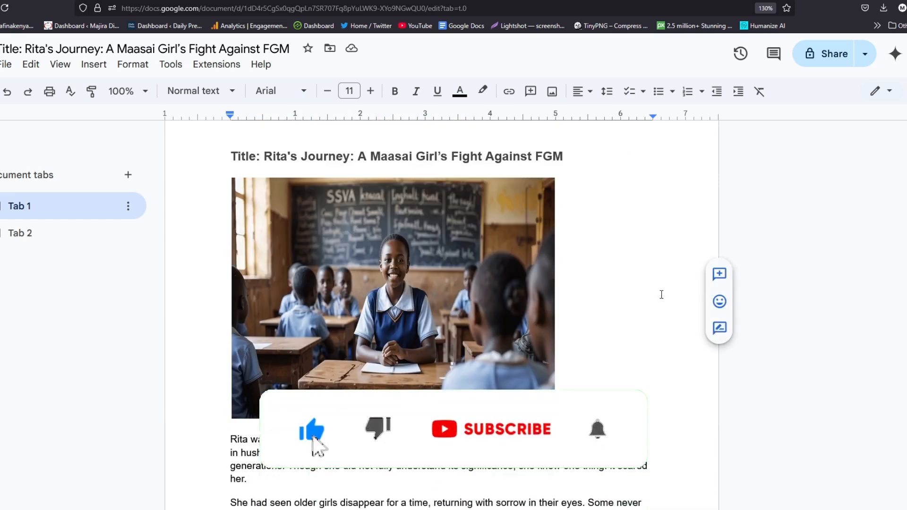